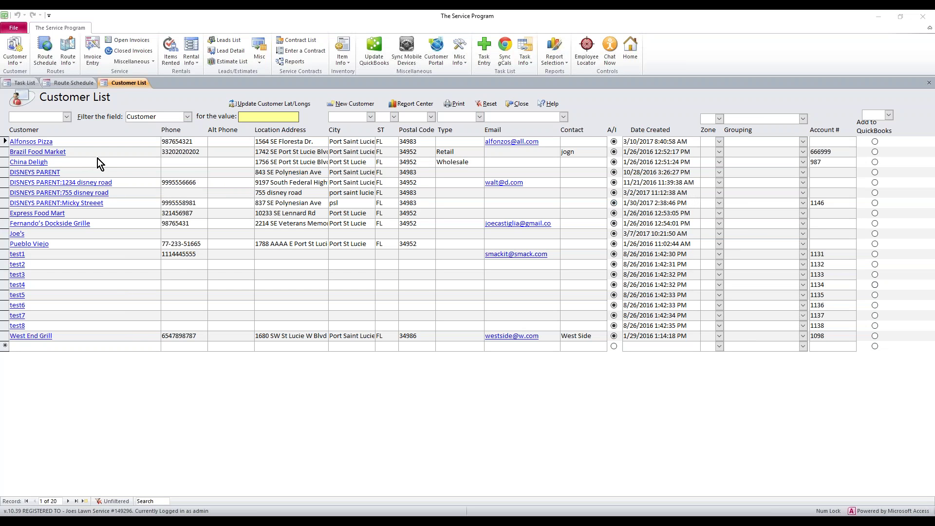
# Step: Check Alfonsos Pizza's name and creation date in the customer list, glancing at the route schedule
pyautogui.moveTo(52, 141); pyautogui.dragTo(11, 141)
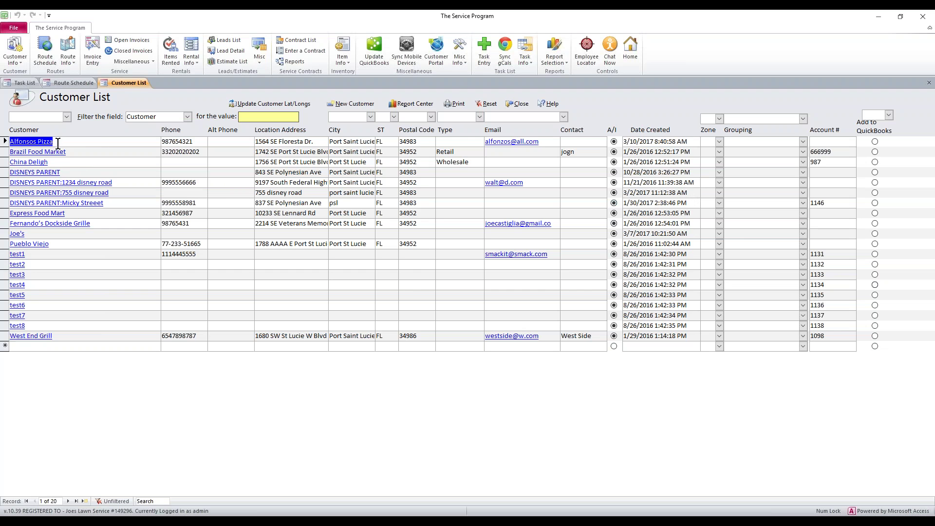
pyautogui.moveTo(689, 141); pyautogui.dragTo(622, 144)
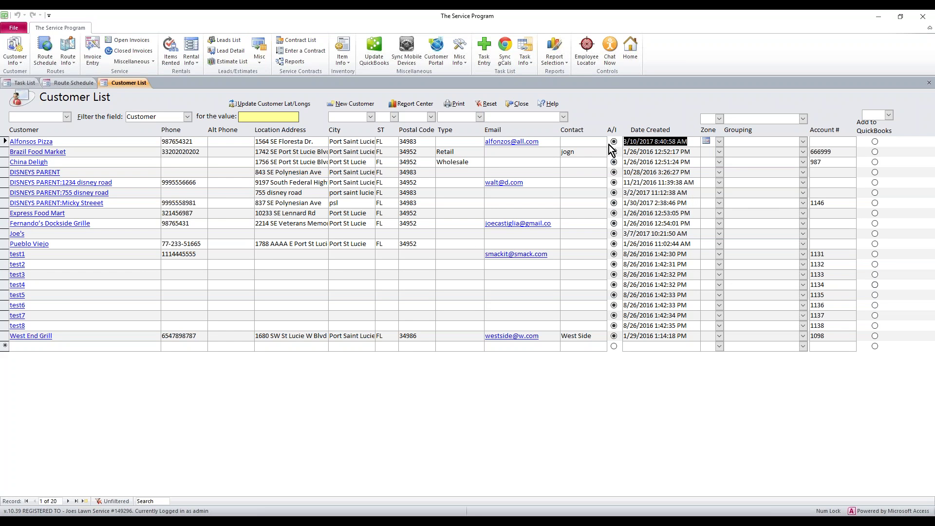
pyautogui.click(74, 83)
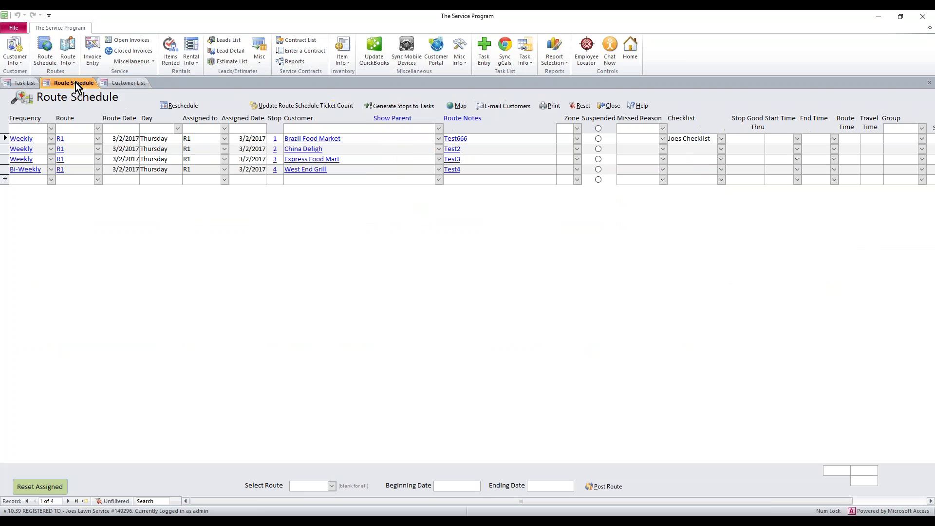
pyautogui.click(121, 84)
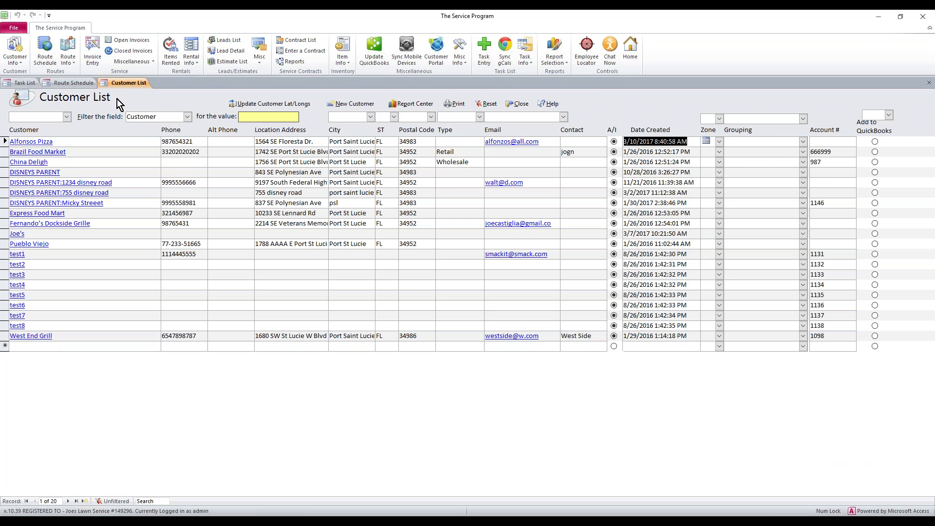
# Step: Set the mobile device sync to Customers only
pyautogui.click(410, 54)
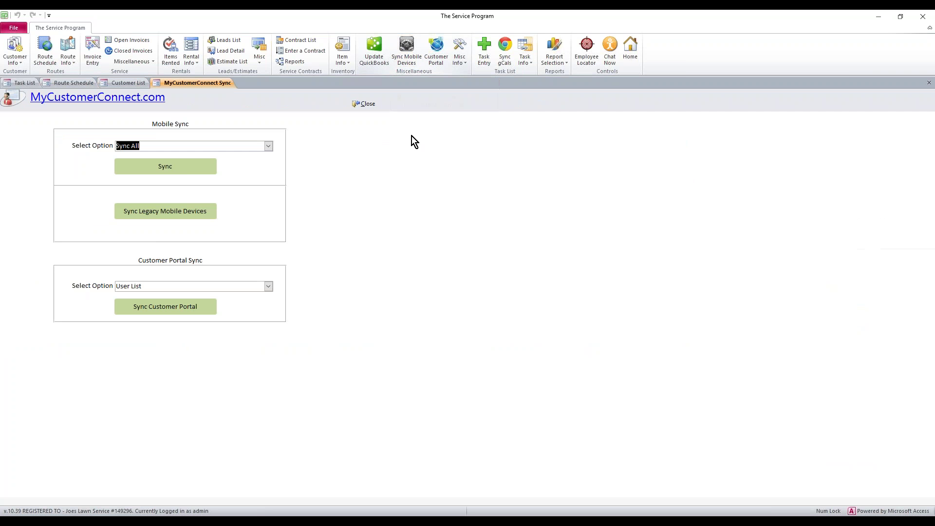
pyautogui.click(269, 146)
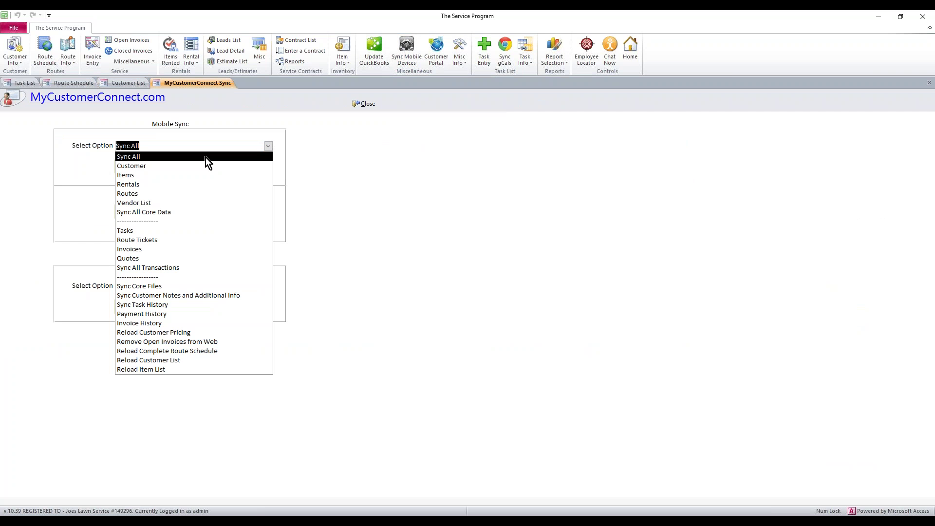
pyautogui.click(157, 166)
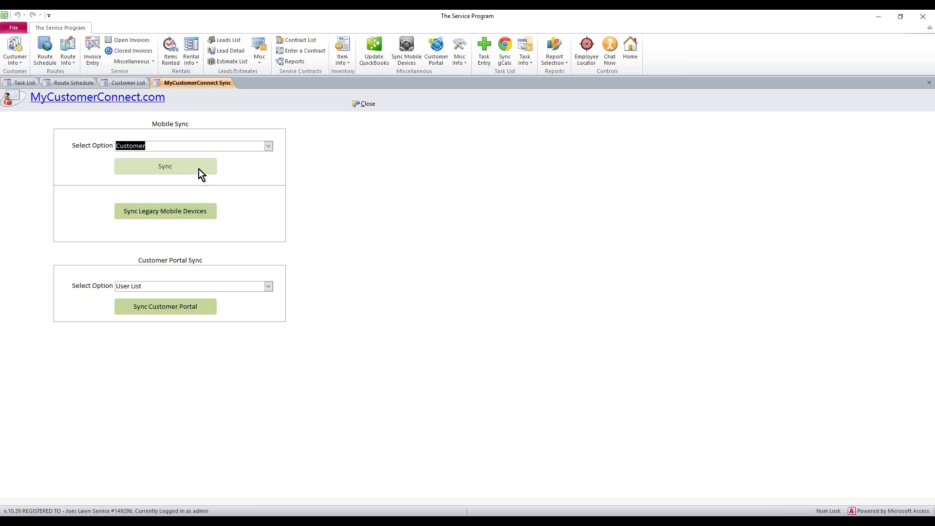
pyautogui.click(369, 104)
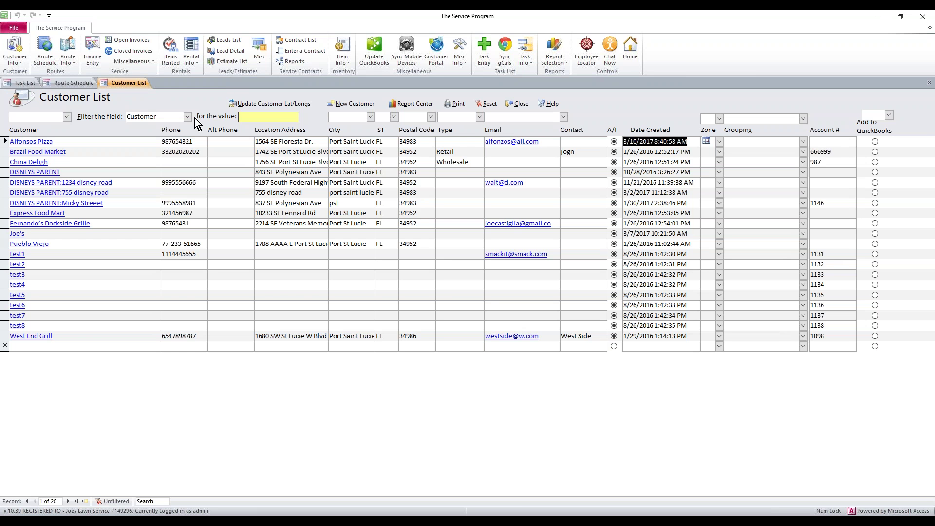
# Step: From the route schedule, log out of the web app and sign back in
pyautogui.click(86, 84)
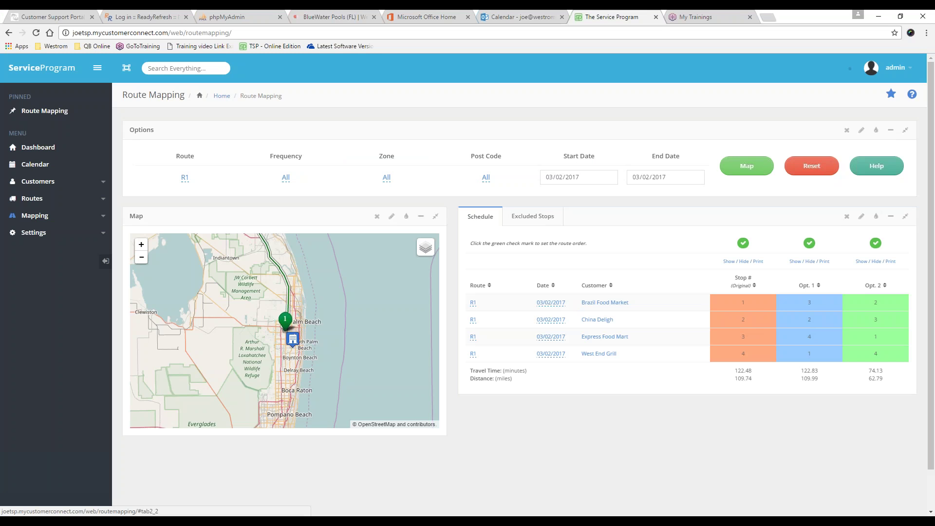
pyautogui.click(896, 72)
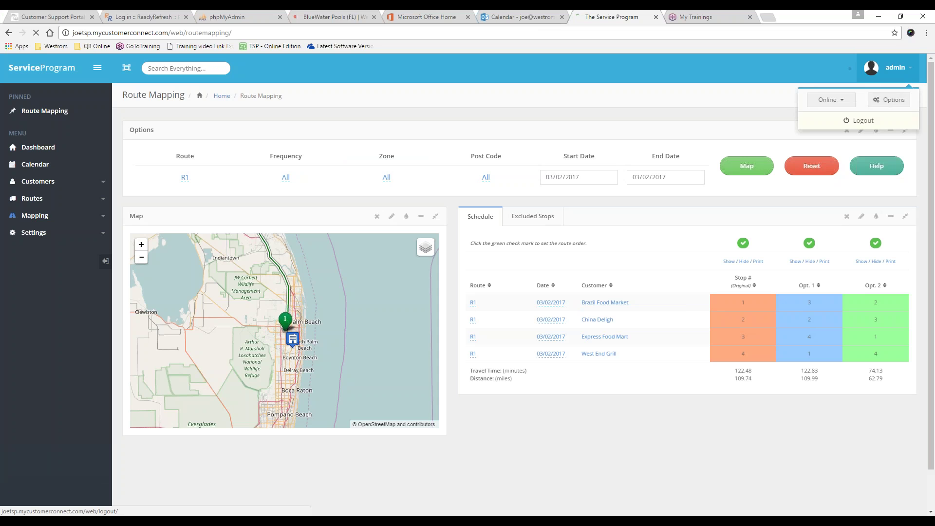
pyautogui.click(862, 121)
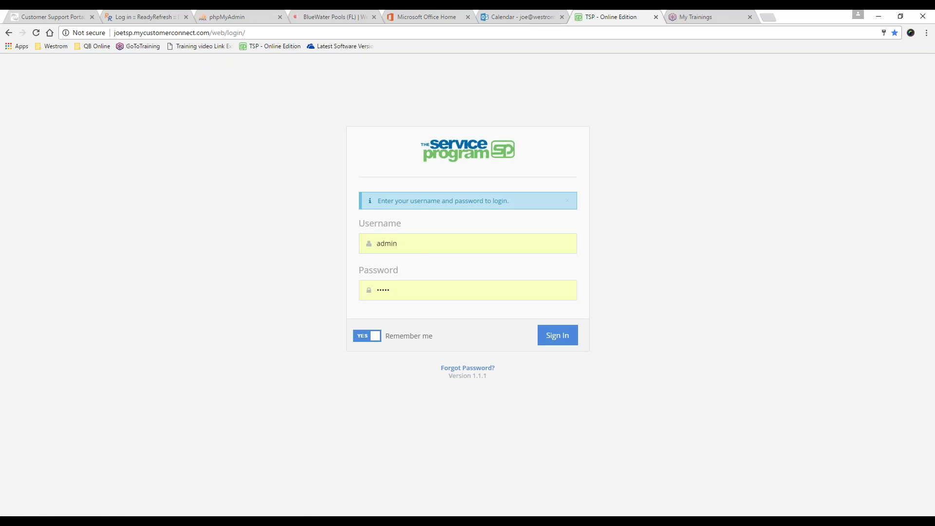
pyautogui.click(558, 336)
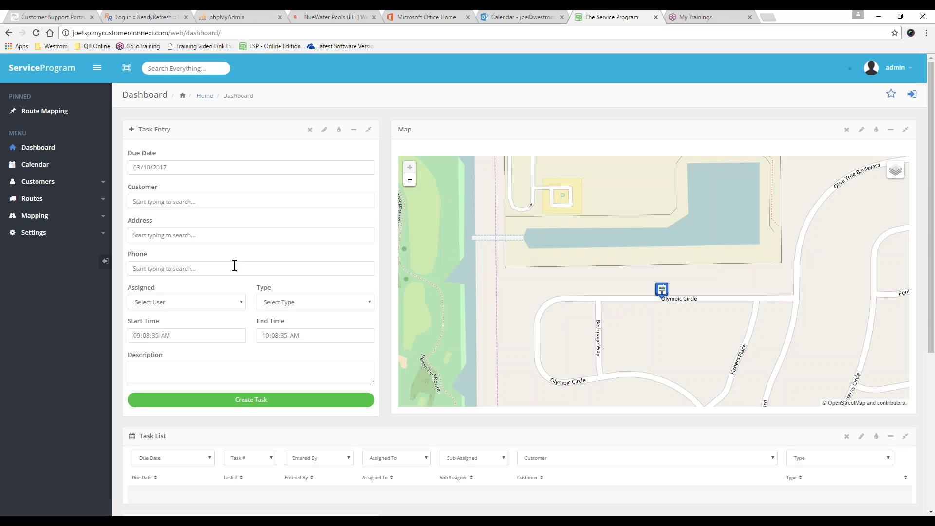
pyautogui.click(104, 236)
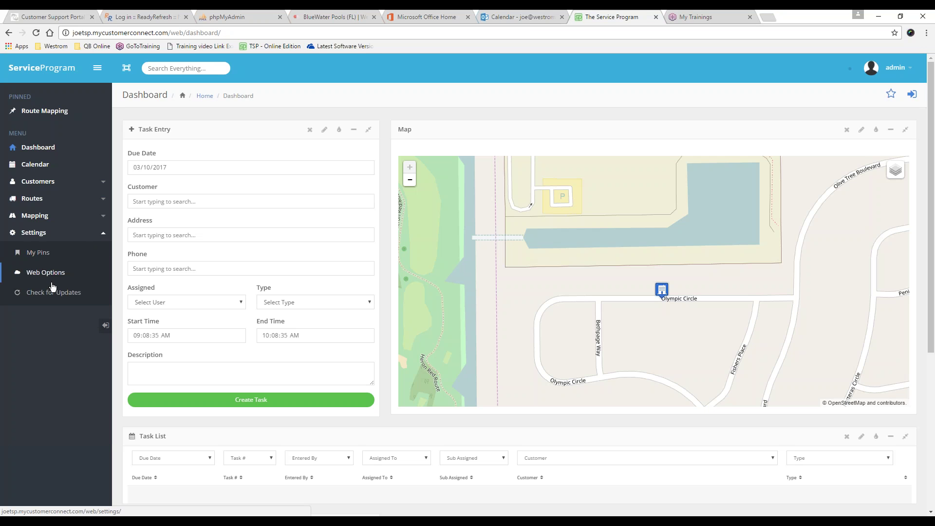
pyautogui.click(53, 274)
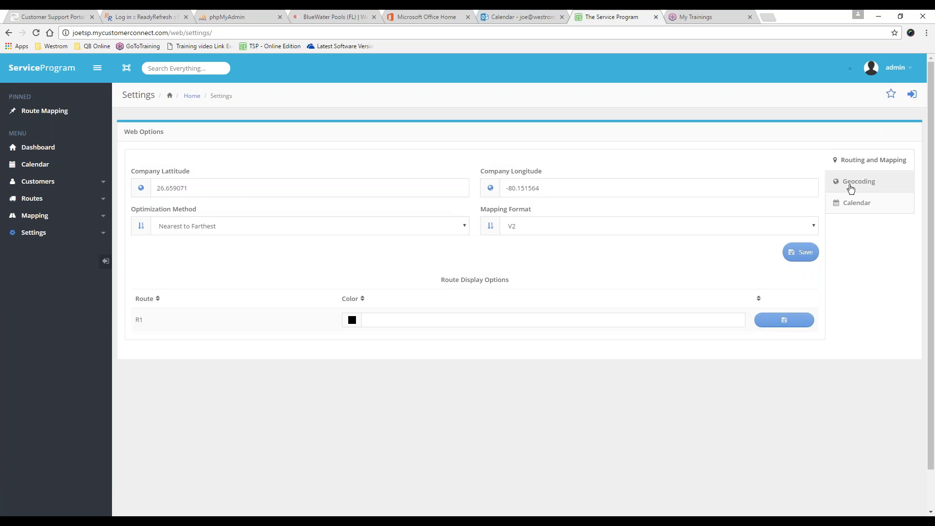
pyautogui.click(853, 185)
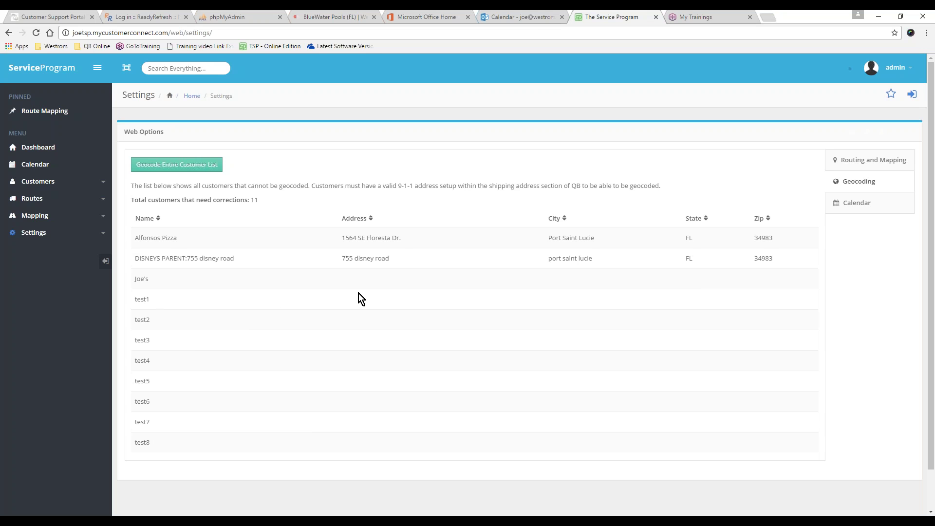
pyautogui.hotkey('ctrl', 'a')
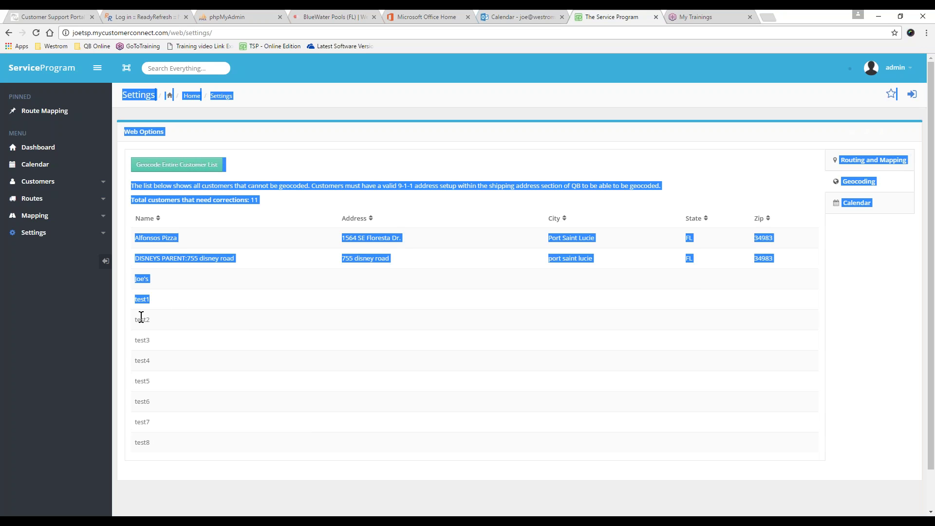
pyautogui.click(149, 320)
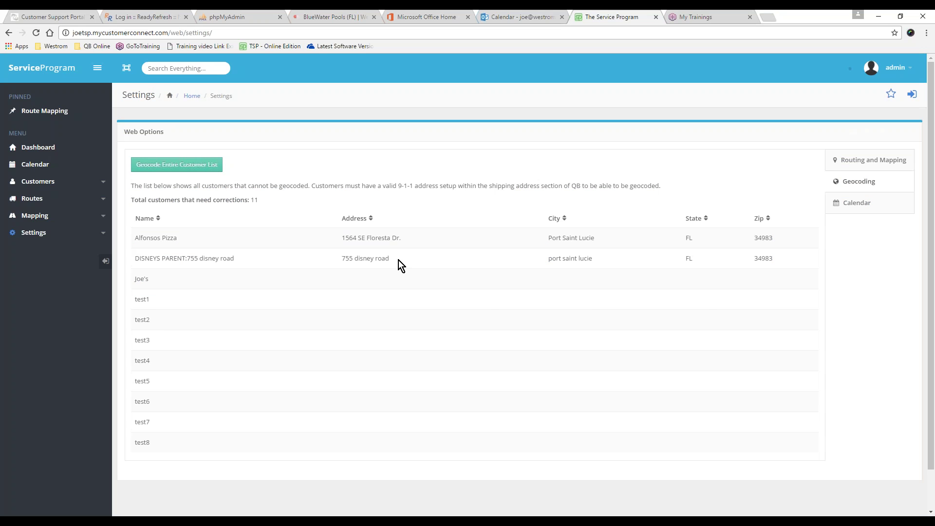
pyautogui.moveTo(389, 261); pyautogui.dragTo(340, 259)
pyautogui.moveTo(401, 238); pyautogui.dragTo(340, 238)
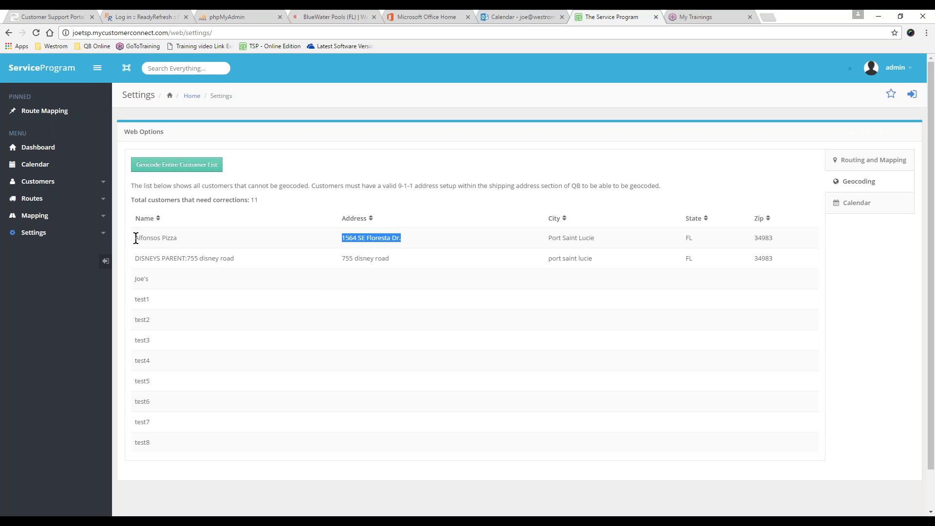
pyautogui.moveTo(136, 238); pyautogui.dragTo(178, 242)
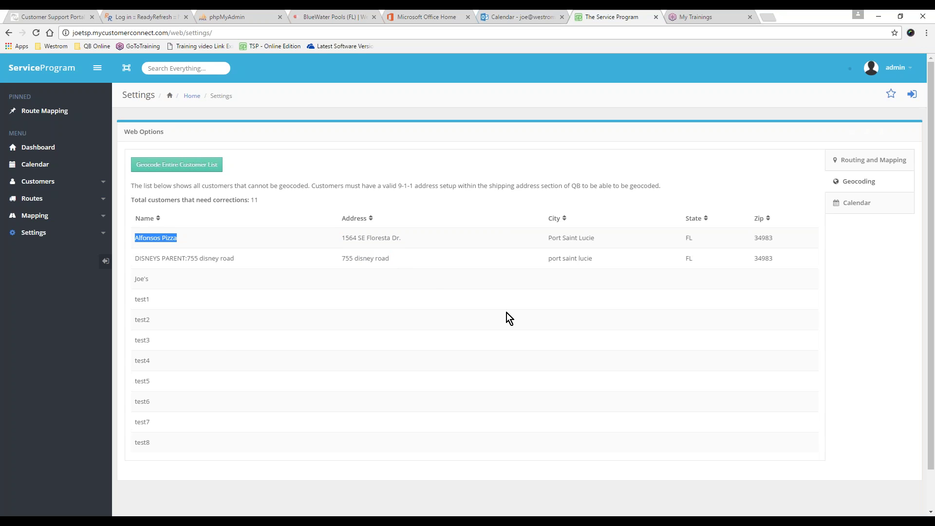
# Step: Geocode the entire customer list, then reload Settings and show the geocoding corrections list
pyautogui.click(185, 168)
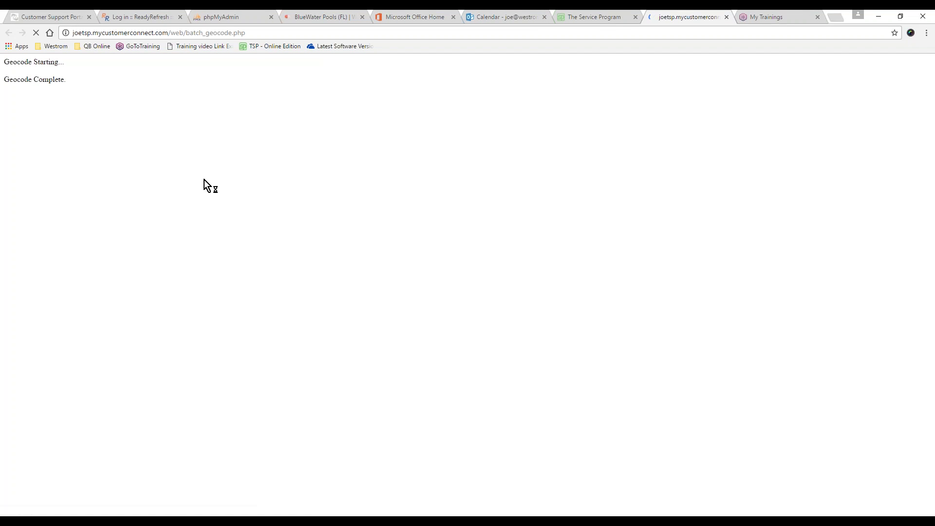
pyautogui.click(622, 16)
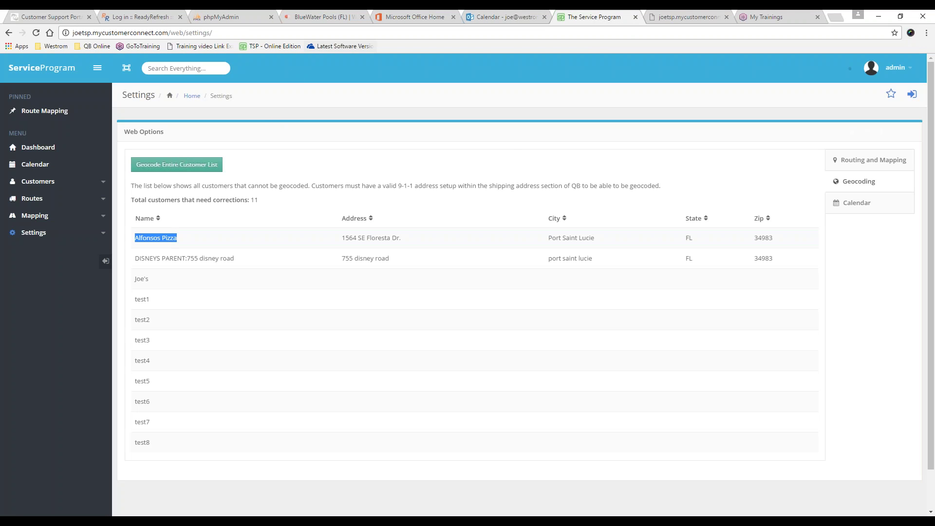
pyautogui.click(298, 32)
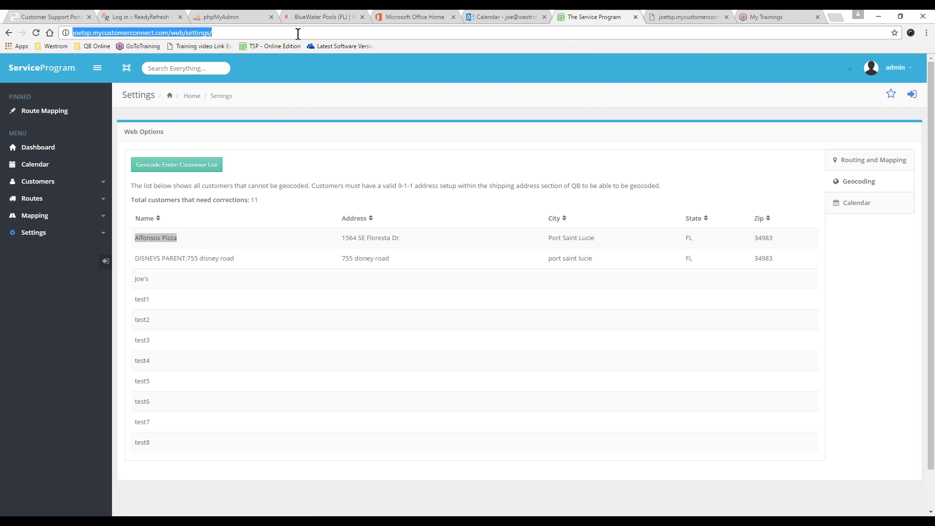
pyautogui.click(36, 33)
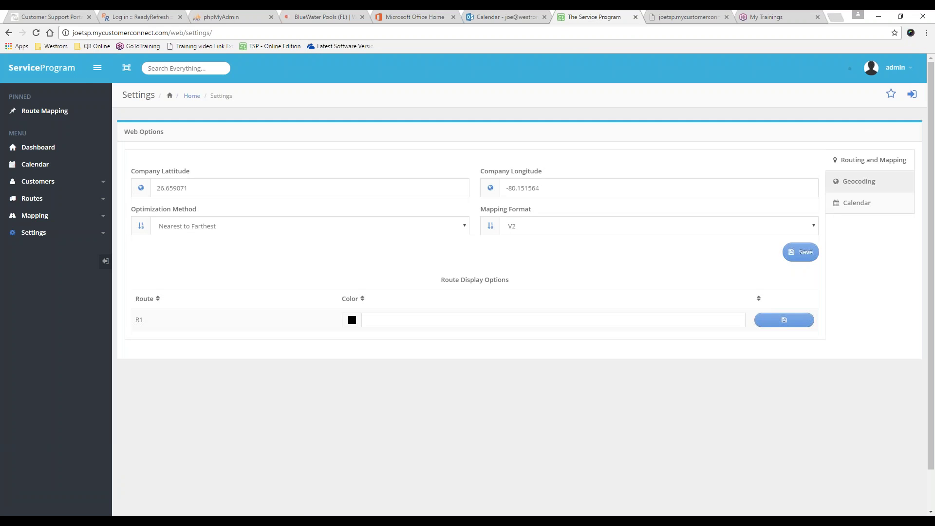
pyautogui.click(848, 183)
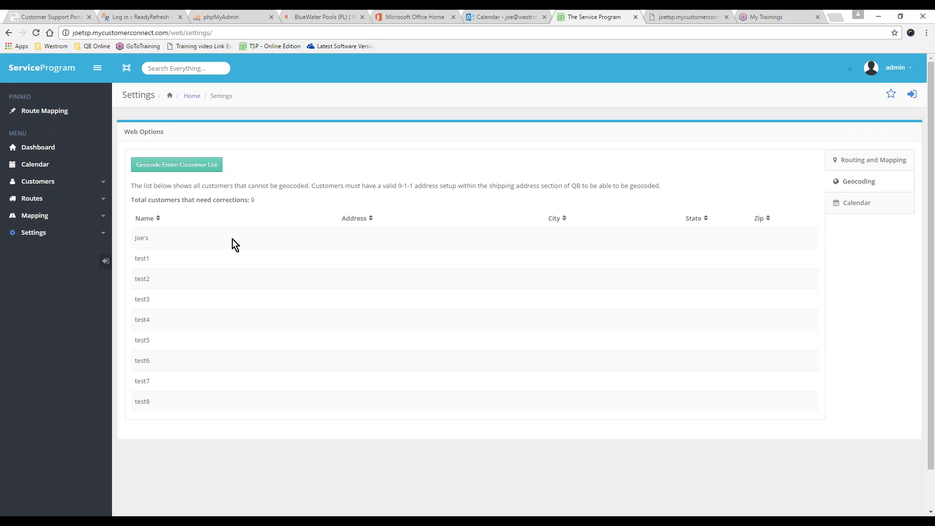
# Step: Expand the Mapping menu in the sidebar
pyautogui.click(74, 220)
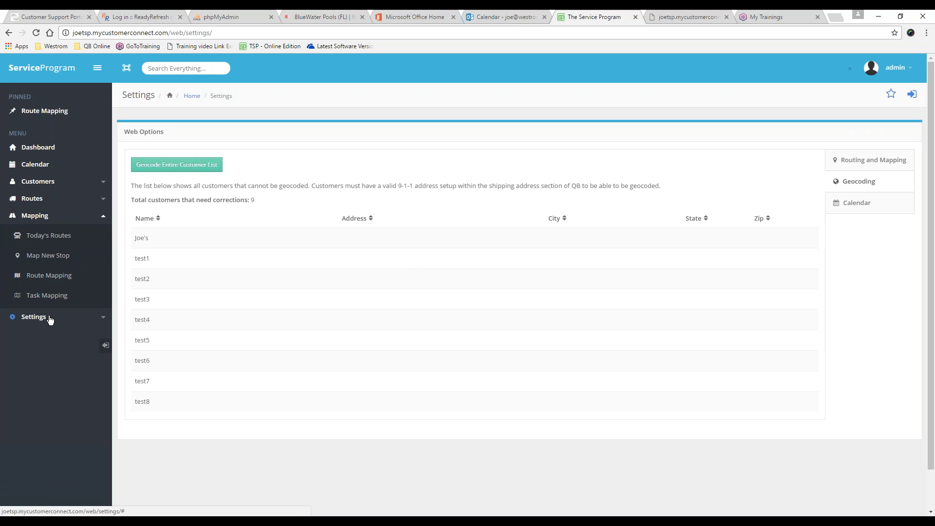
# Step: In Map New Stop, select Alfonsos Pizza and get its distances to the R1 stops
pyautogui.click(45, 257)
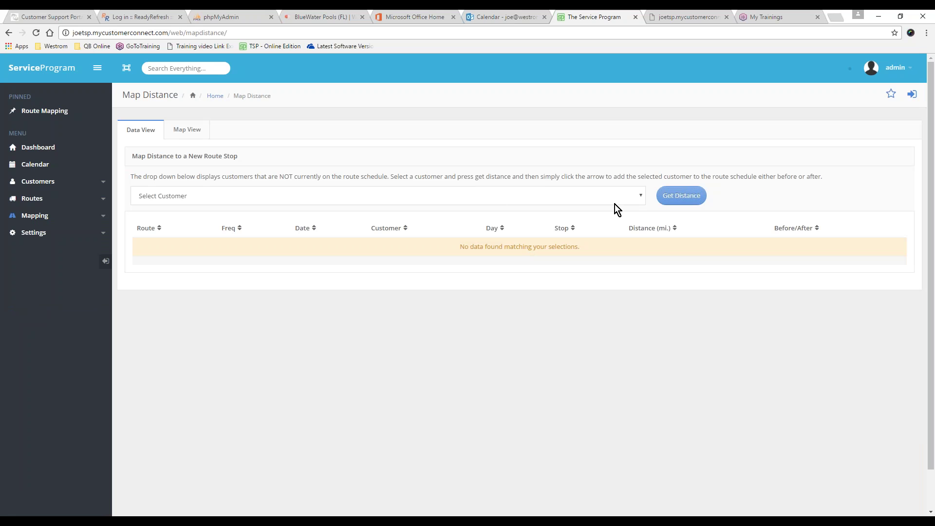
pyautogui.click(640, 195)
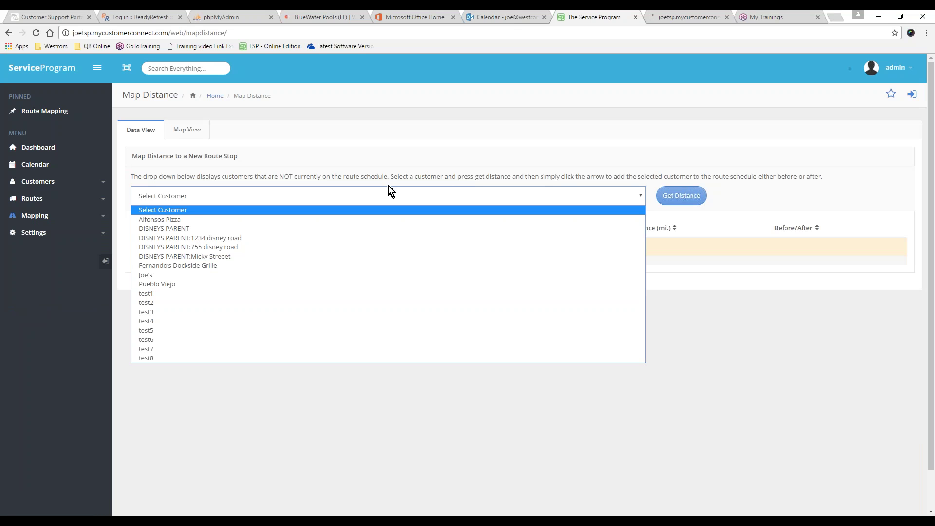
pyautogui.click(180, 219)
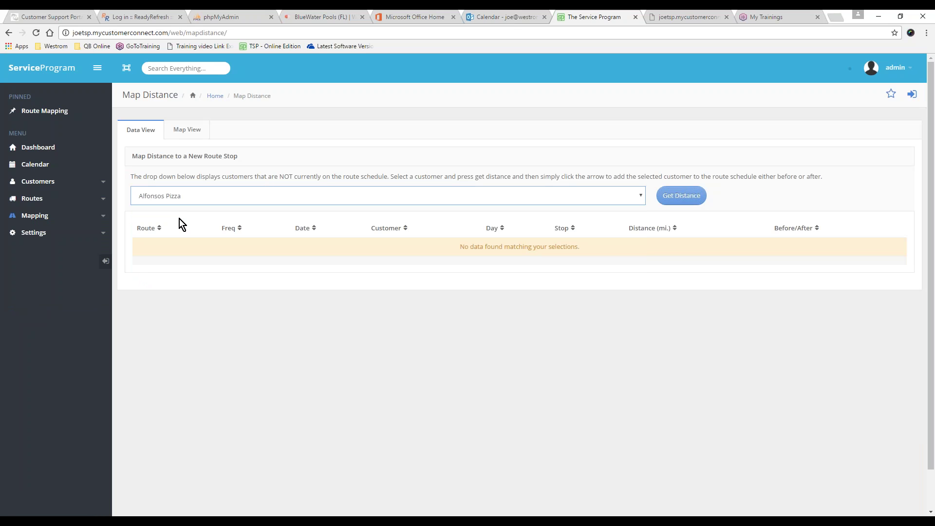
pyautogui.click(681, 196)
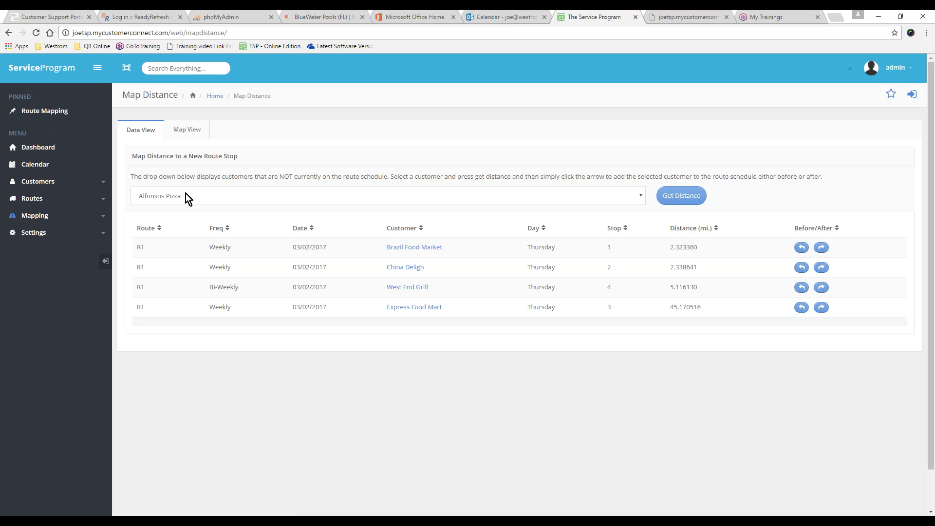
# Step: Compare the R1 stop distances and add Alfonsos Pizza to the schedule after Brazil Food Market
pyautogui.doubleClick(677, 247)
pyautogui.doubleClick(675, 267)
pyautogui.moveTo(671, 287); pyautogui.dragTo(674, 308)
pyautogui.click(822, 250)
pyautogui.hotkey('alt', 'Tab')
# Step: Sync mobile devices with the Routes option, then return to the Route Schedule
pyautogui.click(404, 58)
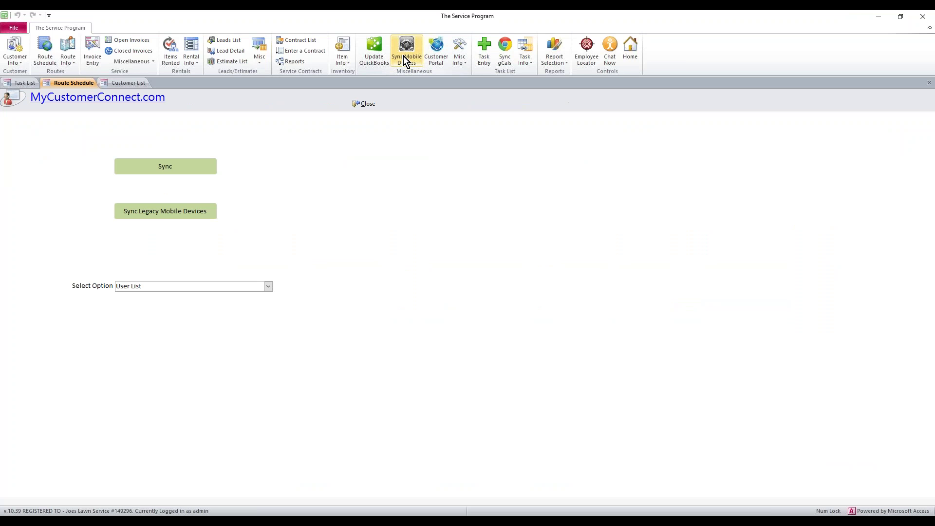
pyautogui.click(269, 146)
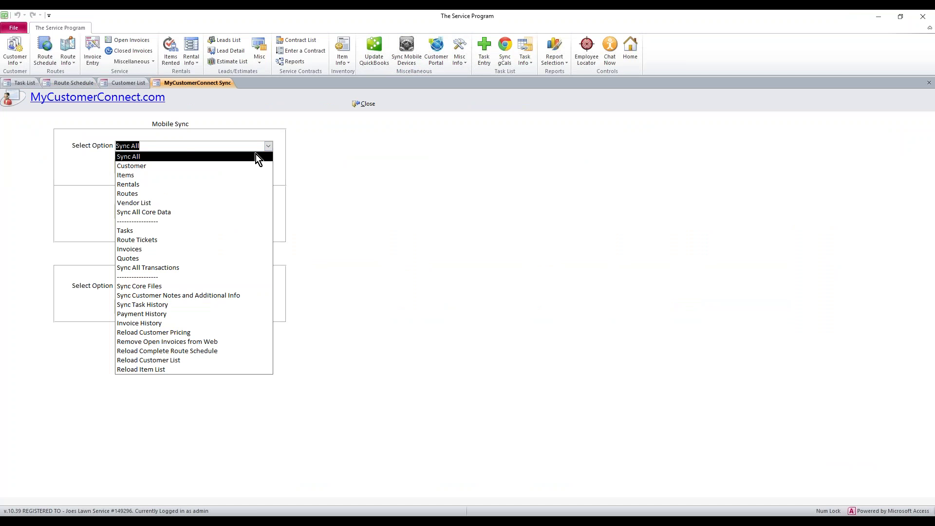
pyautogui.click(148, 193)
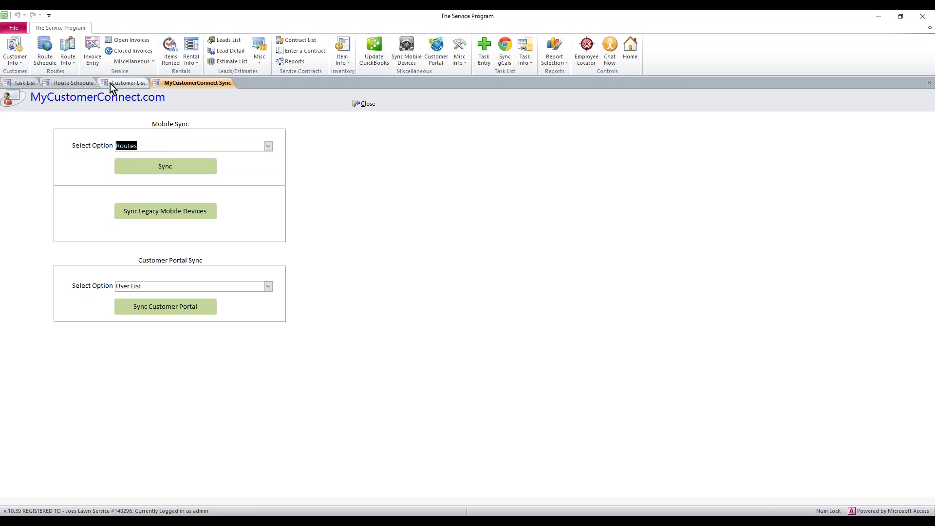
pyautogui.click(78, 81)
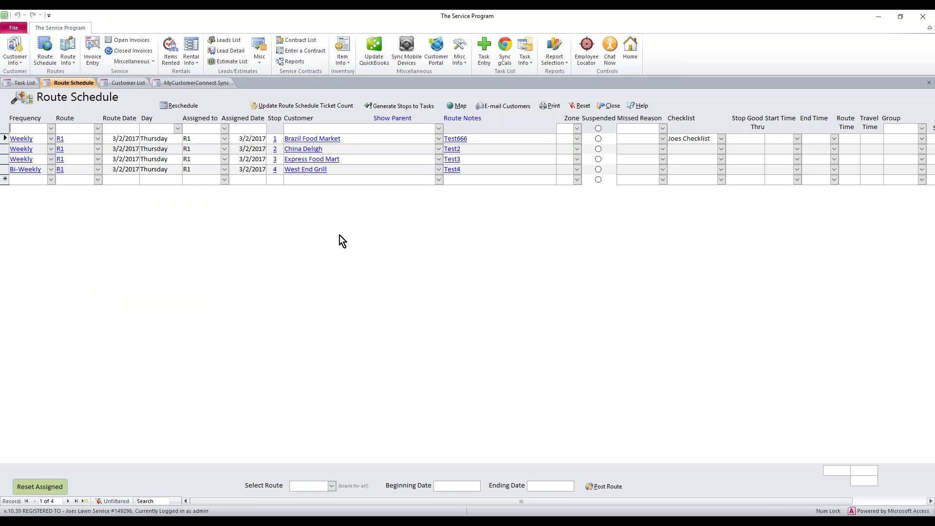
pyautogui.click(581, 106)
pyautogui.click(609, 106)
pyautogui.click(55, 51)
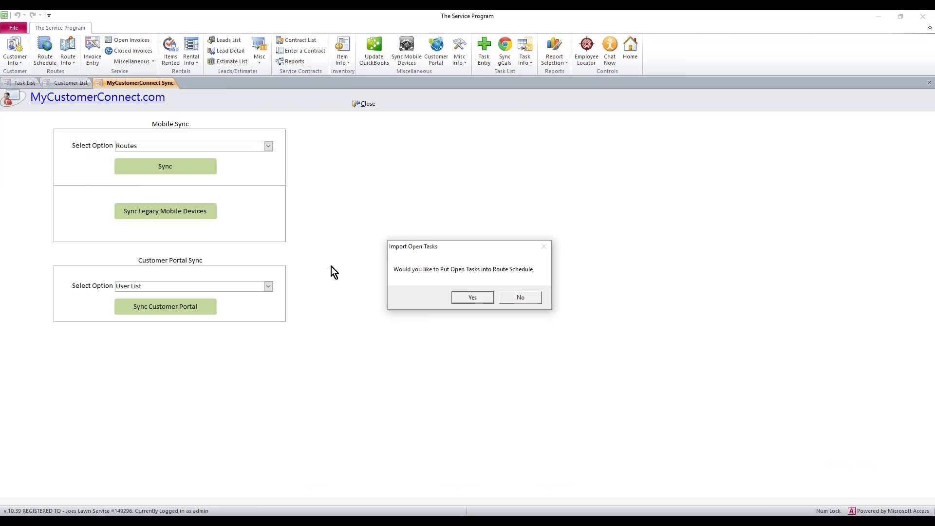
pyautogui.click(515, 298)
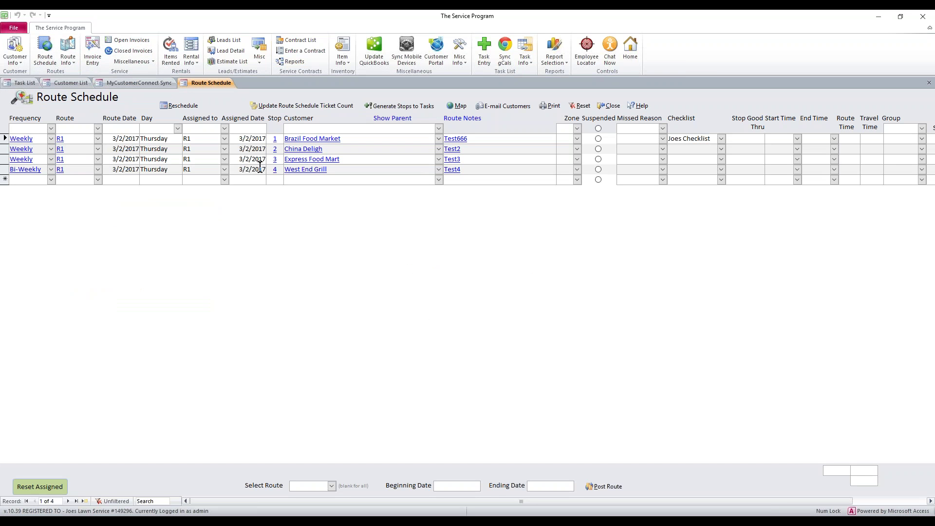